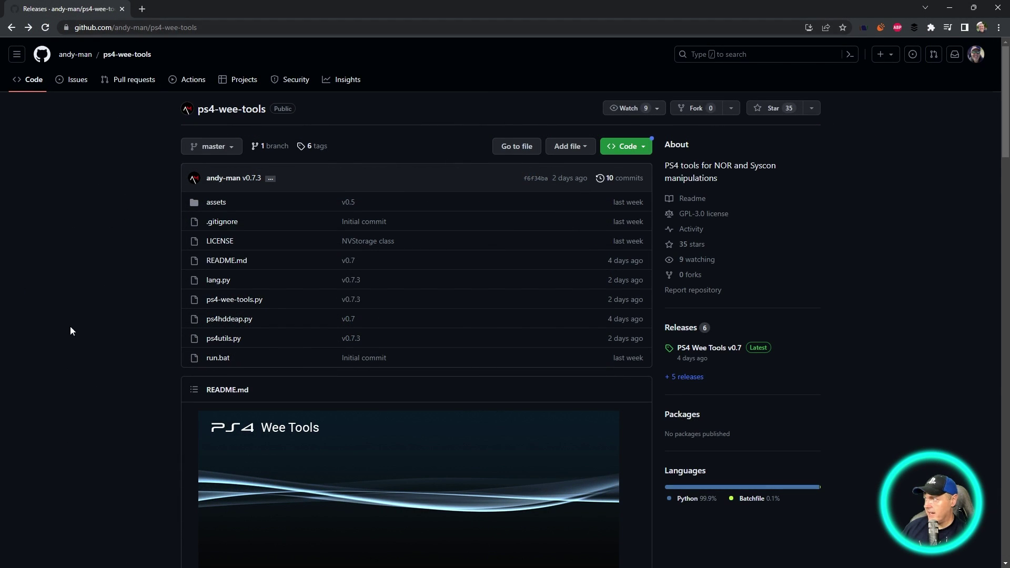
- Open the ps4-wee-tools Releases list and expand the v0.5 release's Assets
{"action": "left_click", "coordinate": [683, 328]}
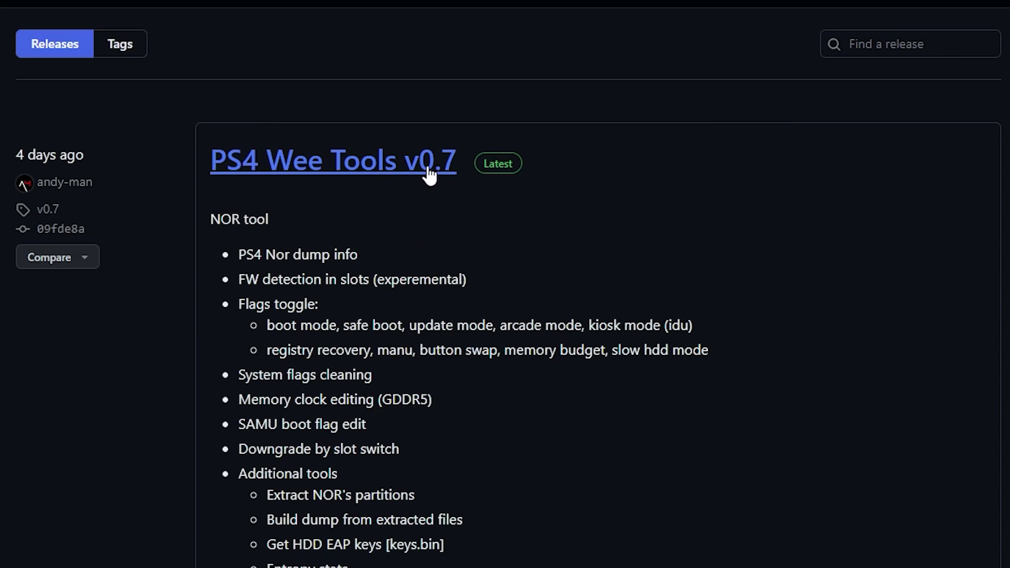
{"action": "scroll", "coordinate": [499, 475], "scroll_direction": "down", "scroll_amount": 10}
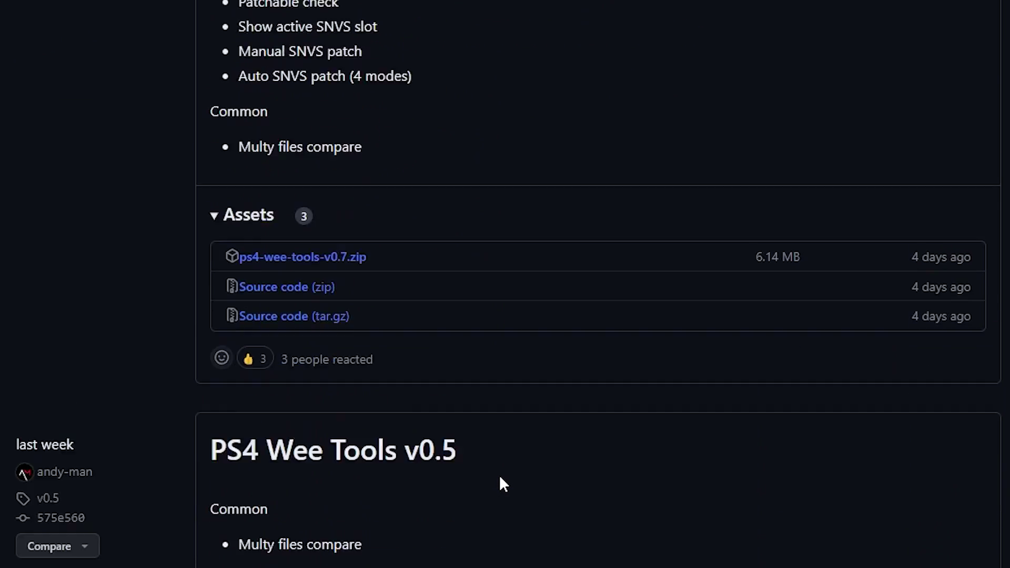
{"action": "scroll", "coordinate": [500, 474], "scroll_direction": "down", "scroll_amount": 1}
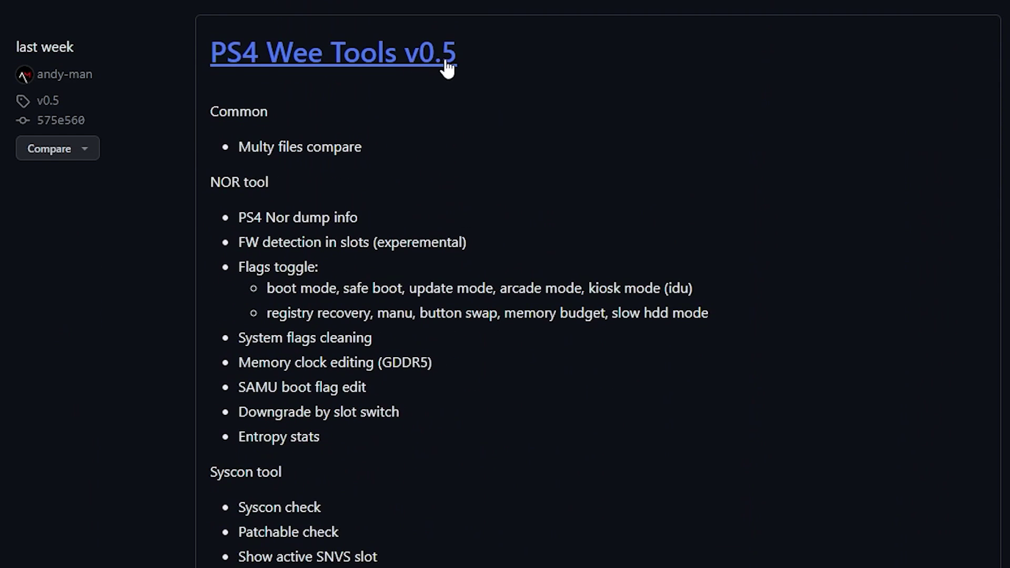
{"action": "scroll", "coordinate": [507, 392], "scroll_direction": "down", "scroll_amount": 3}
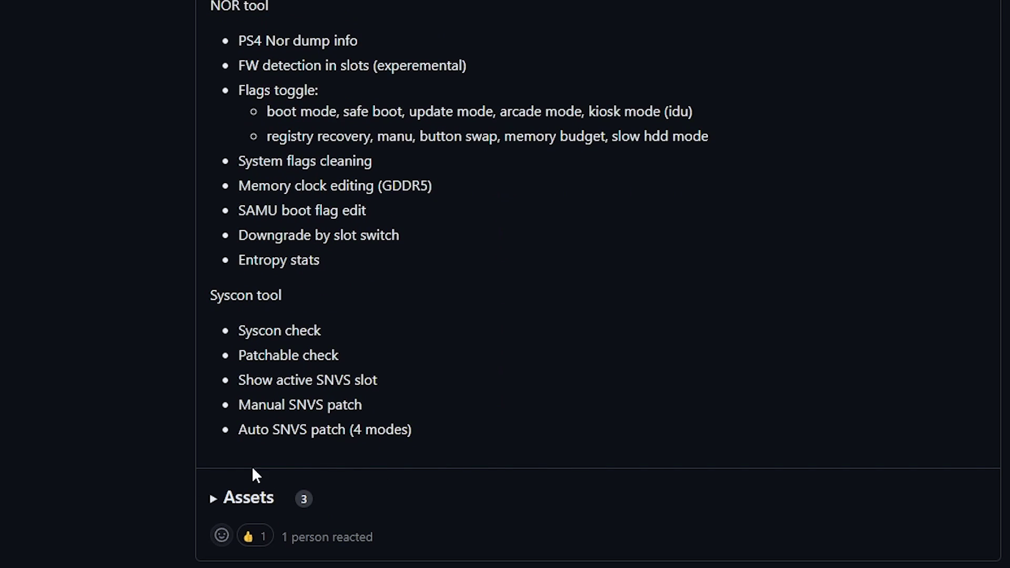
{"action": "left_click", "coordinate": [213, 498]}
{"action": "scroll", "coordinate": [484, 449], "scroll_direction": "down", "scroll_amount": 2}
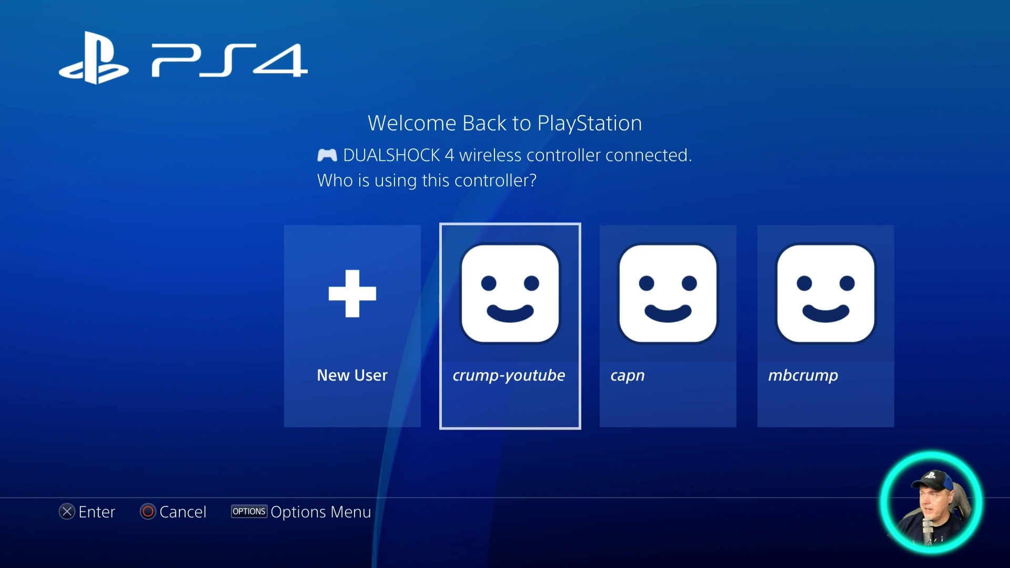
- Log in with the user profile and move along the app row to Payload Guest
{"action": "key", "text": "Return"}
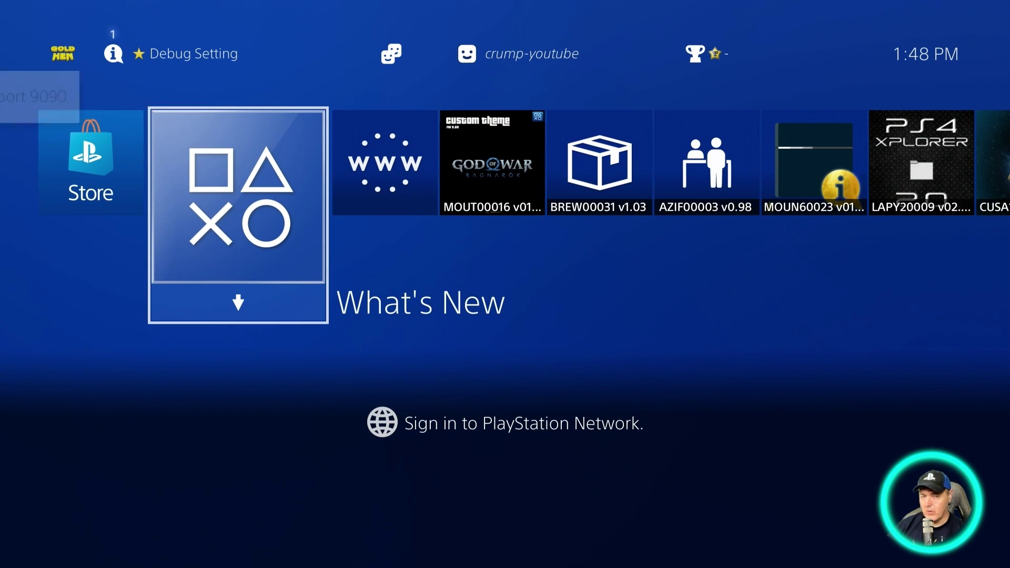
{"action": "key", "text": "Right"}
{"action": "key", "text": "Right"}
{"action": "key", "text": "Right"}
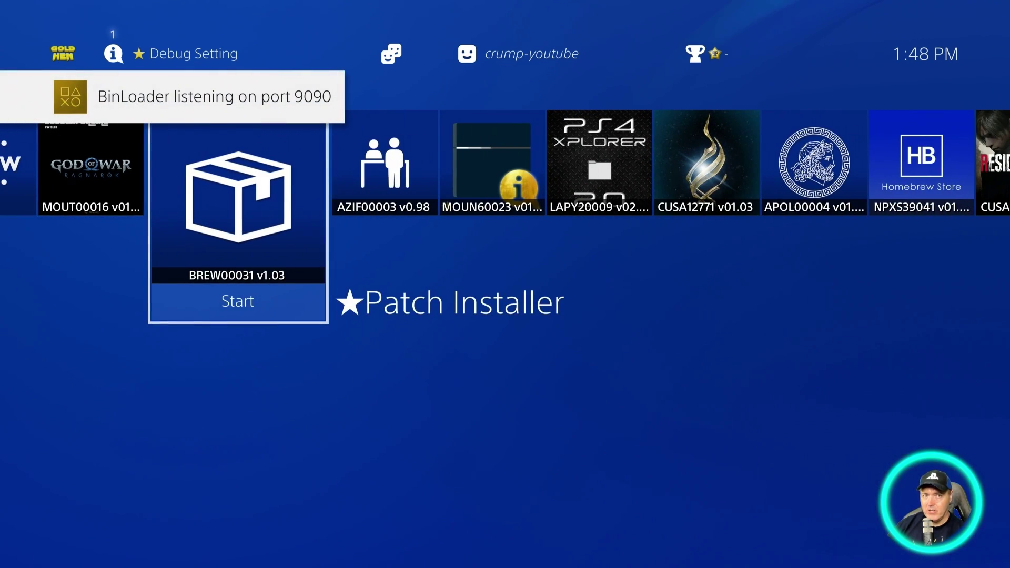
{"action": "key", "text": "Right"}
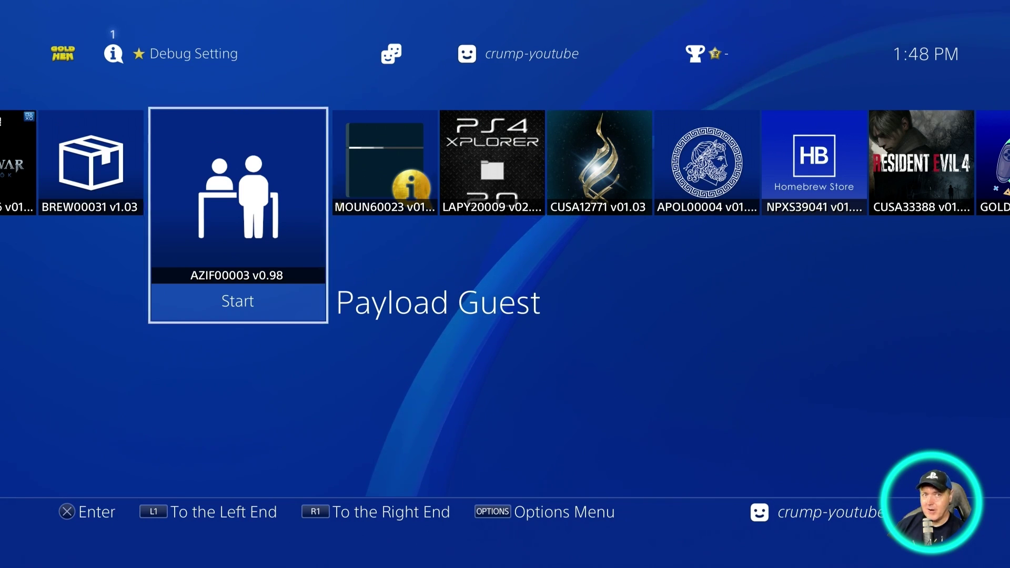
- Open the PS4 system Settings from the function area
{"action": "key", "text": "Up"}
{"action": "key", "text": "Right"}
{"action": "key", "text": "Right"}
{"action": "key", "text": "Right"}
{"action": "key", "text": "Right"}
{"action": "key", "text": "Right"}
{"action": "key", "text": "Right"}
{"action": "key", "text": "Right"}
{"action": "key", "text": "Right"}
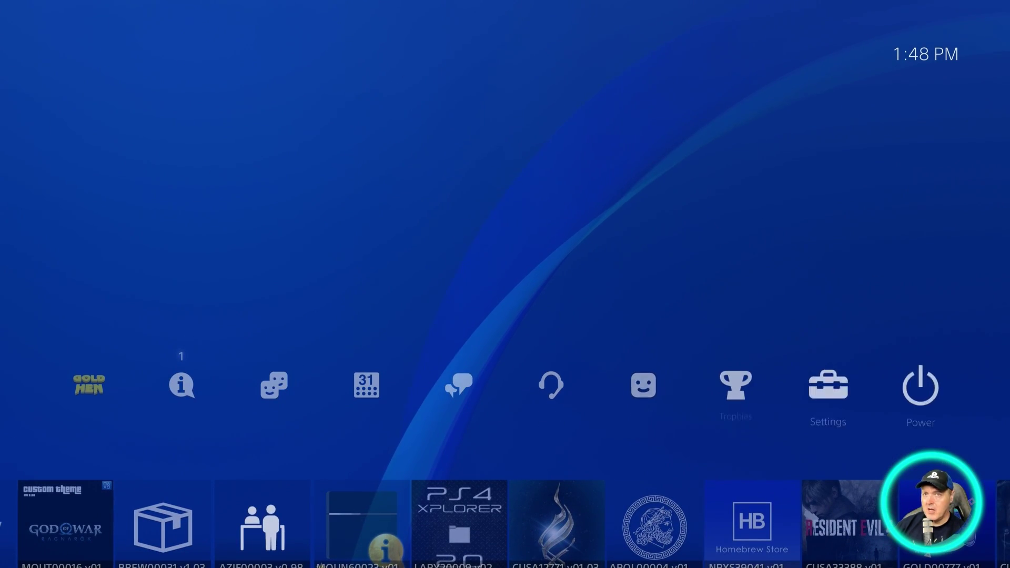
{"action": "key", "text": "Left"}
{"action": "key", "text": "Return"}
- In GoldHEN > Servers Settings, turn Enable FTP Server off and back on
{"action": "key", "text": "Up"}
{"action": "key", "text": "Up"}
{"action": "key", "text": "Up"}
{"action": "key", "text": "Up"}
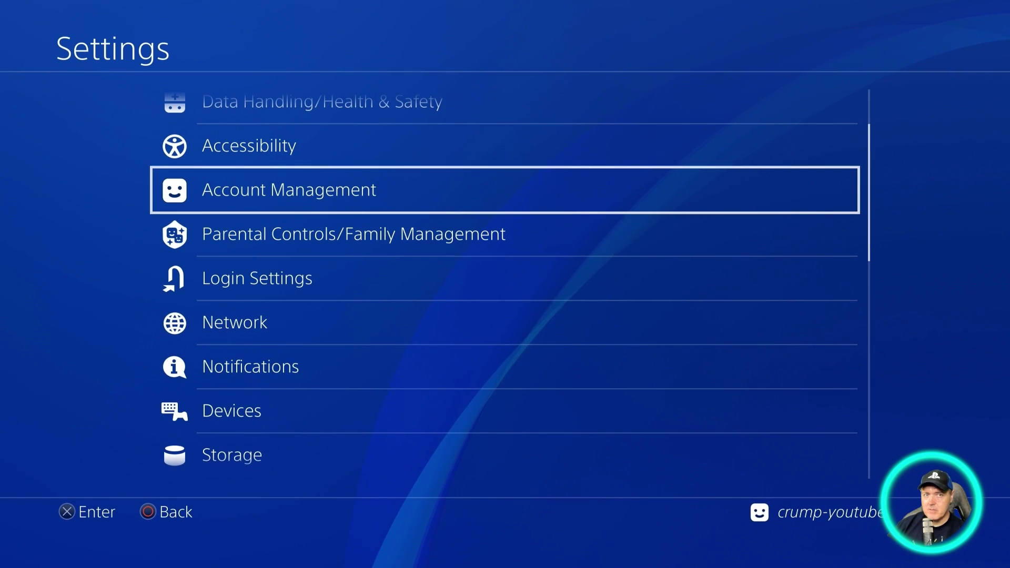
{"action": "key", "text": "Return"}
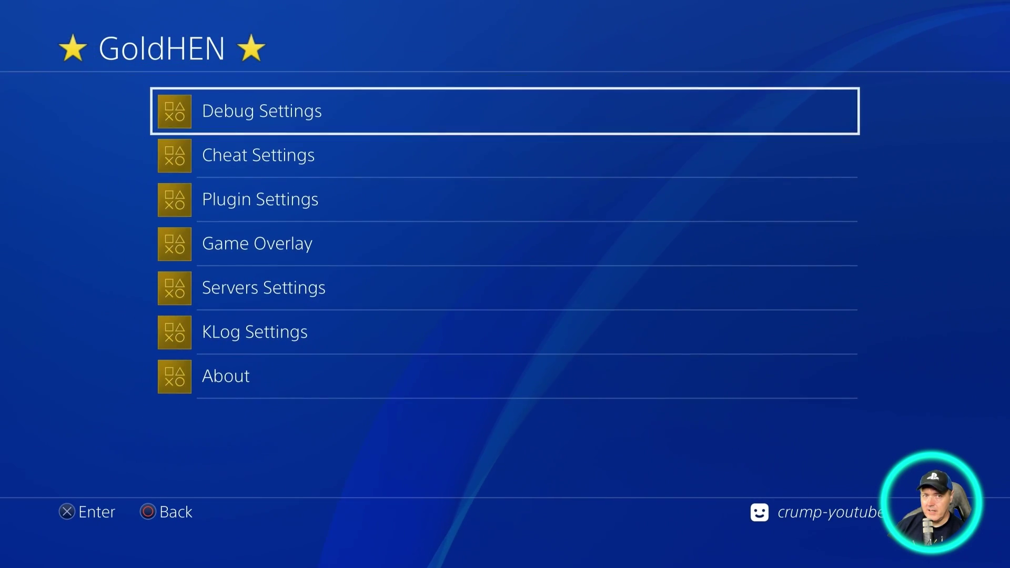
{"action": "key", "text": "Down"}
{"action": "key", "text": "Down"}
{"action": "key", "text": "Down"}
{"action": "key", "text": "Down"}
{"action": "key", "text": "Return"}
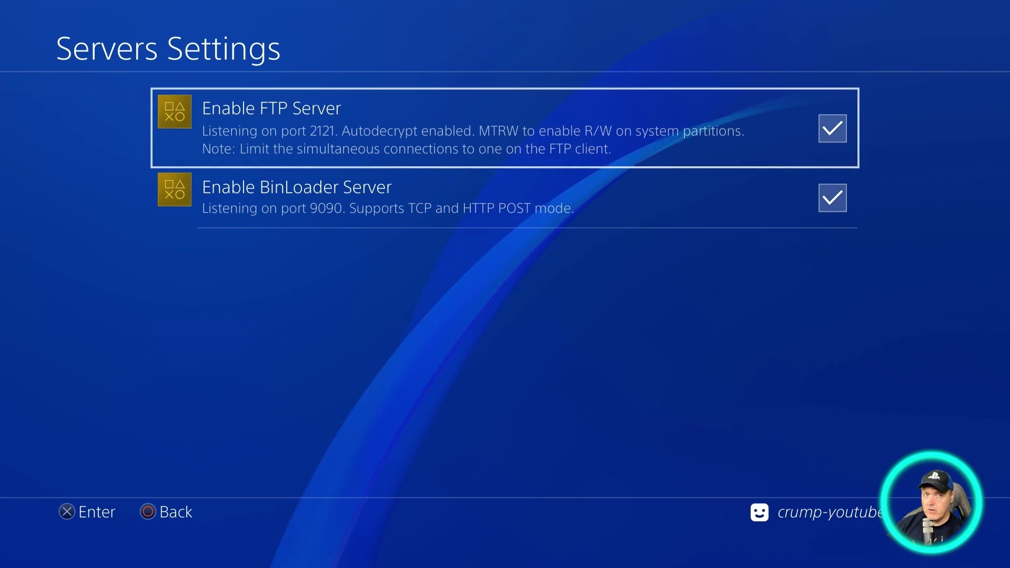
{"action": "key", "text": "Return"}
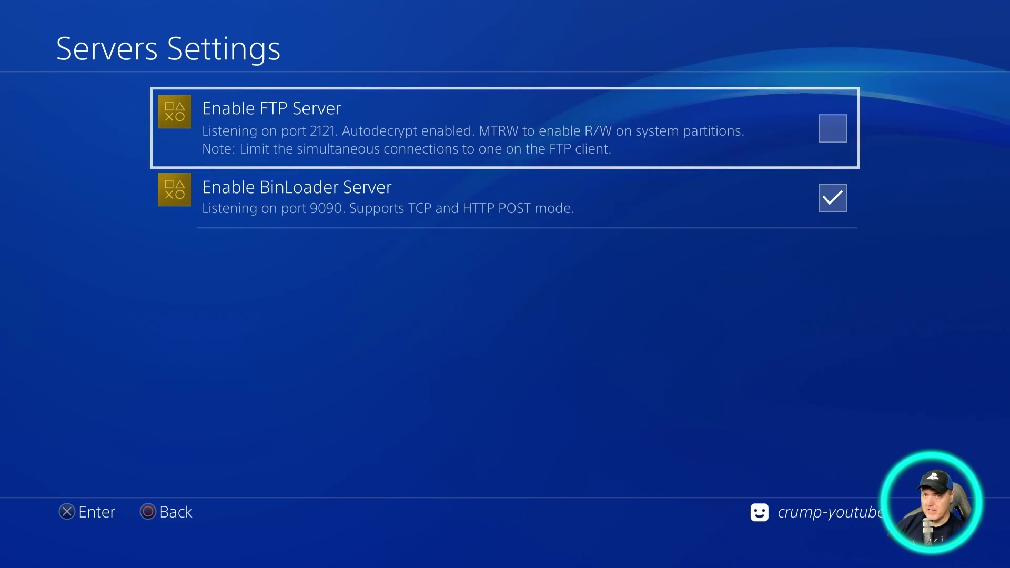
{"action": "key", "text": "Return"}
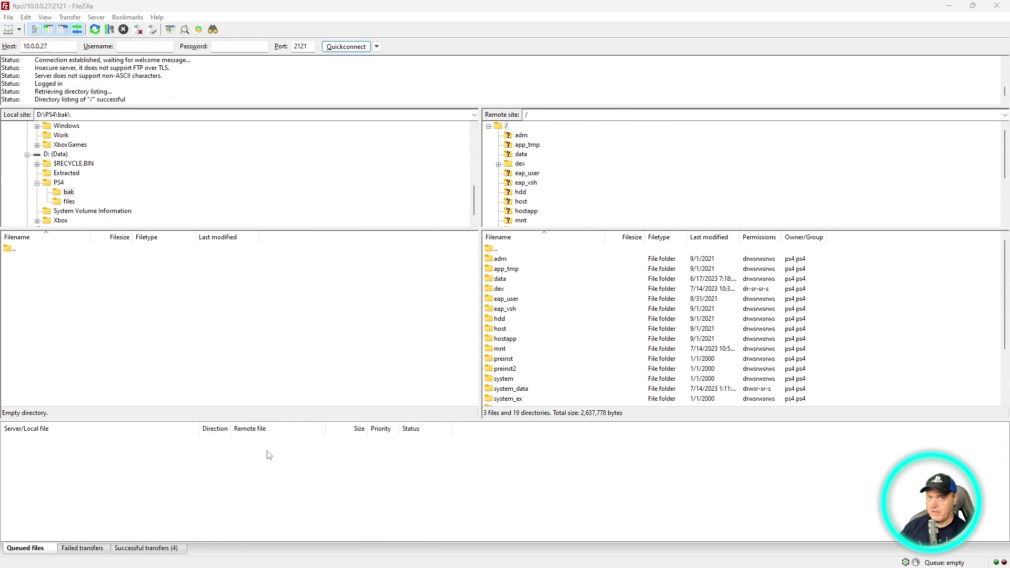
- Bring forward the FileZilla window connected to the PS4 at 10.0.0.27 on port 2121
{"action": "left_click", "coordinate": [203, 10]}
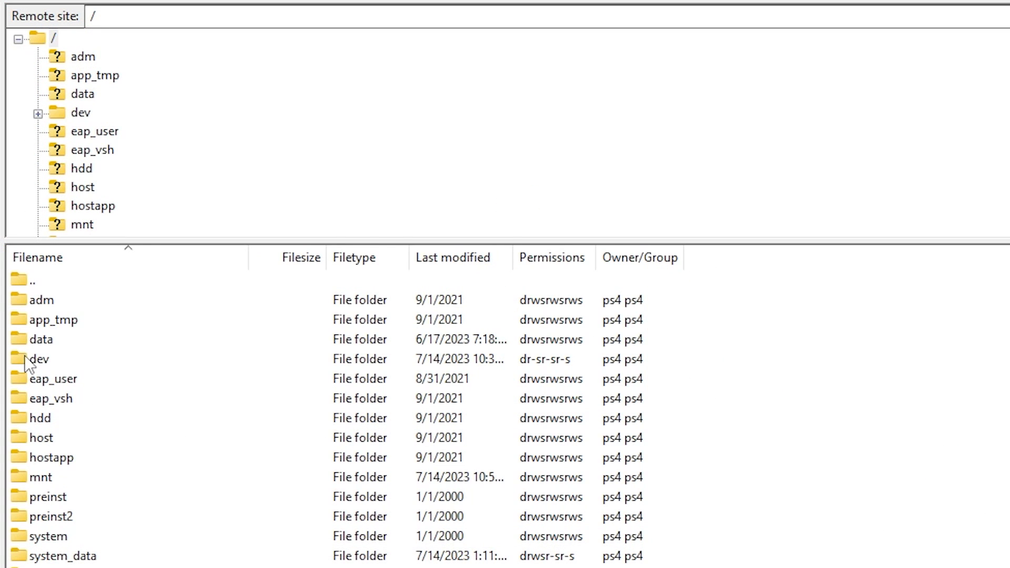
- Open /dev on the PS4 and download sflash0 into the local D:\PS4\bak folder
{"action": "double_click", "coordinate": [48, 360]}
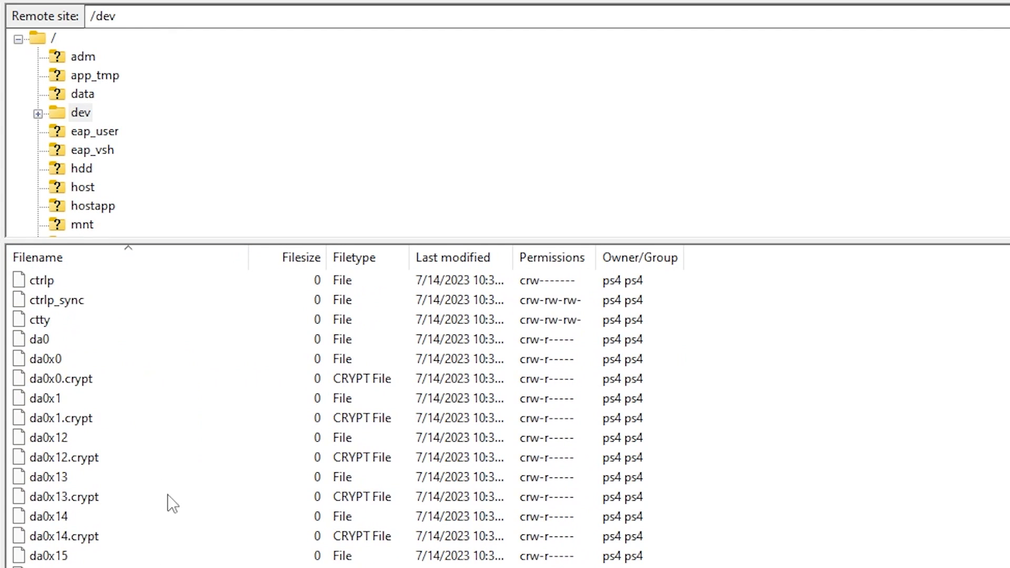
{"action": "scroll", "coordinate": [168, 498], "scroll_direction": "down", "scroll_amount": 20}
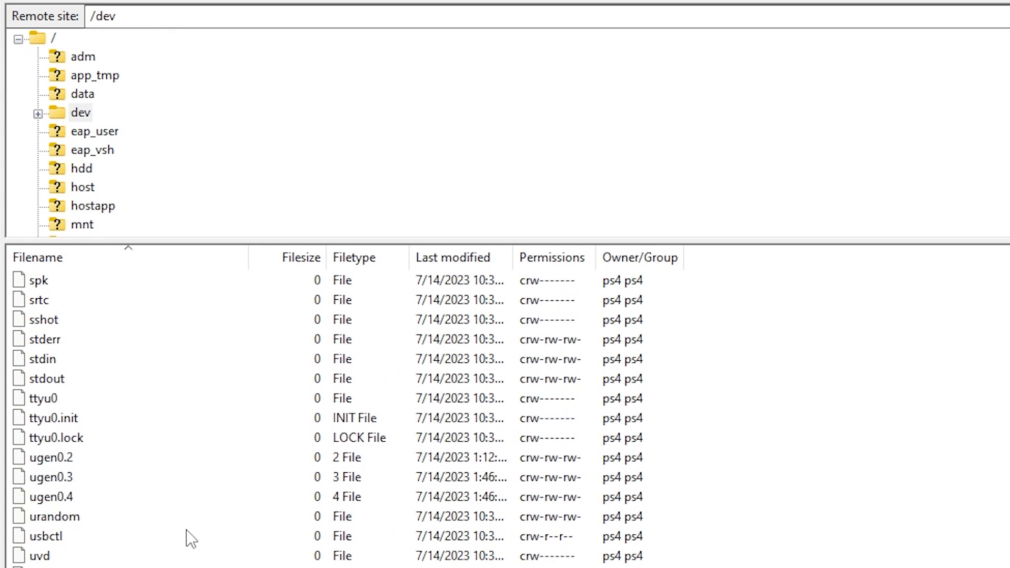
{"action": "scroll", "coordinate": [186, 529], "scroll_direction": "up", "scroll_amount": 10}
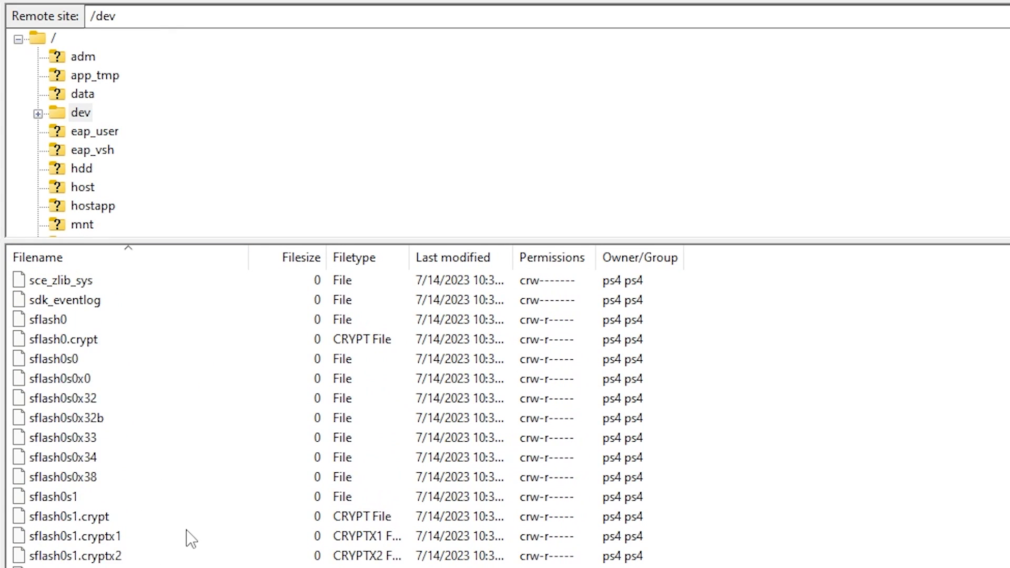
{"action": "left_click", "coordinate": [47, 320]}
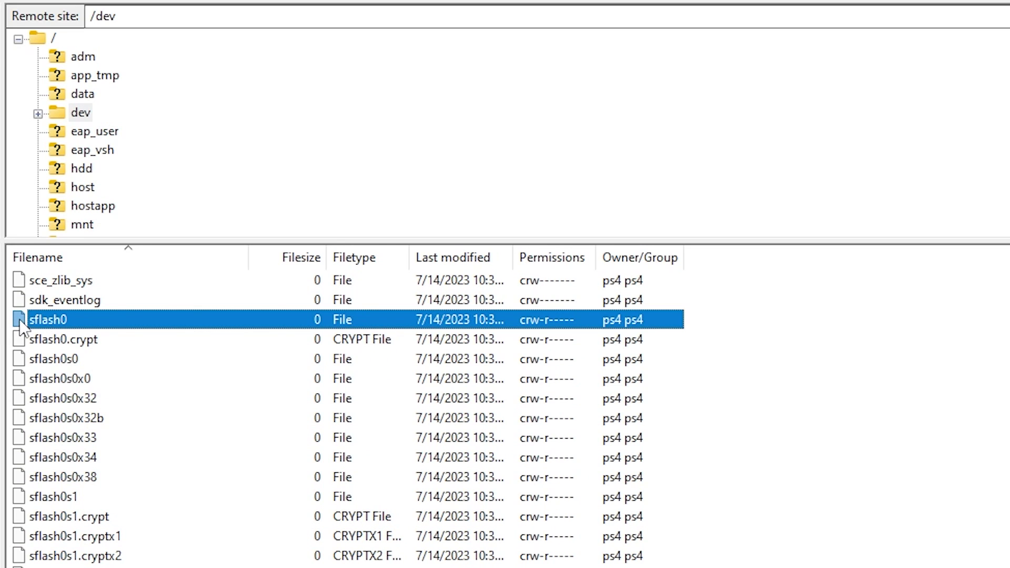
{"action": "left_click_drag", "start_coordinate": [18, 330], "coordinate": [125, 308]}
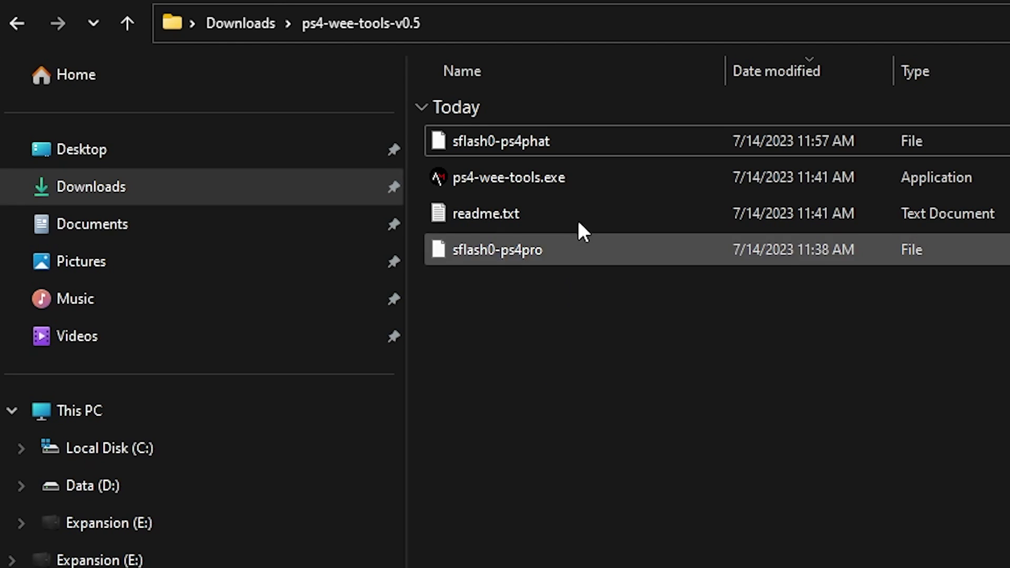
- Review the ps4-wee-tools-v0.5 folder holding sflash0-ps4phat, sflash0-ps4pro and ps4-wee-tools.exe
{"action": "mouse_move", "coordinate": [586, 146]}
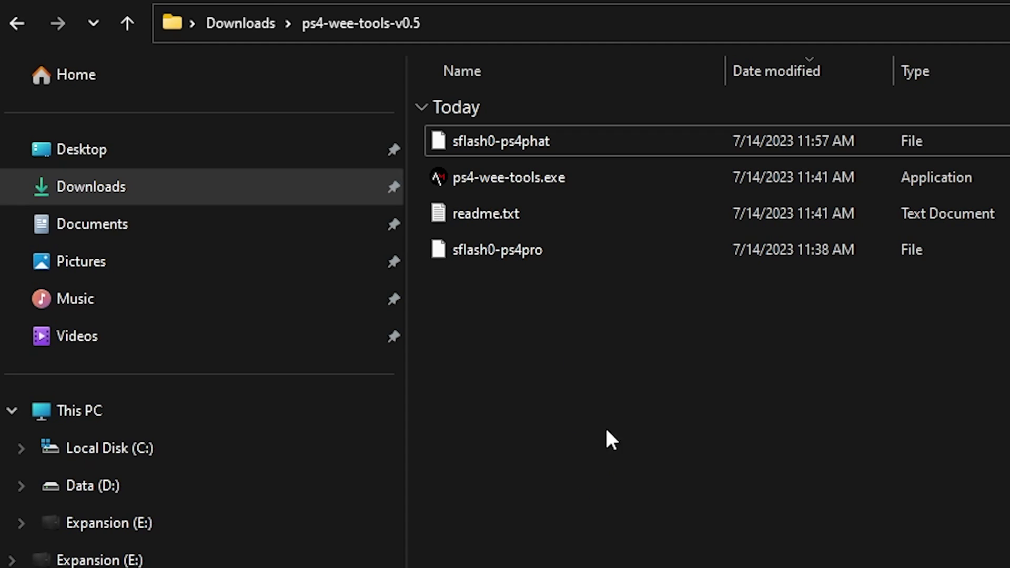
- Open a Command Prompt in the ps4-wee-tools-v0.5 folder using cmd in the address bar
{"action": "left_click", "coordinate": [500, 17]}
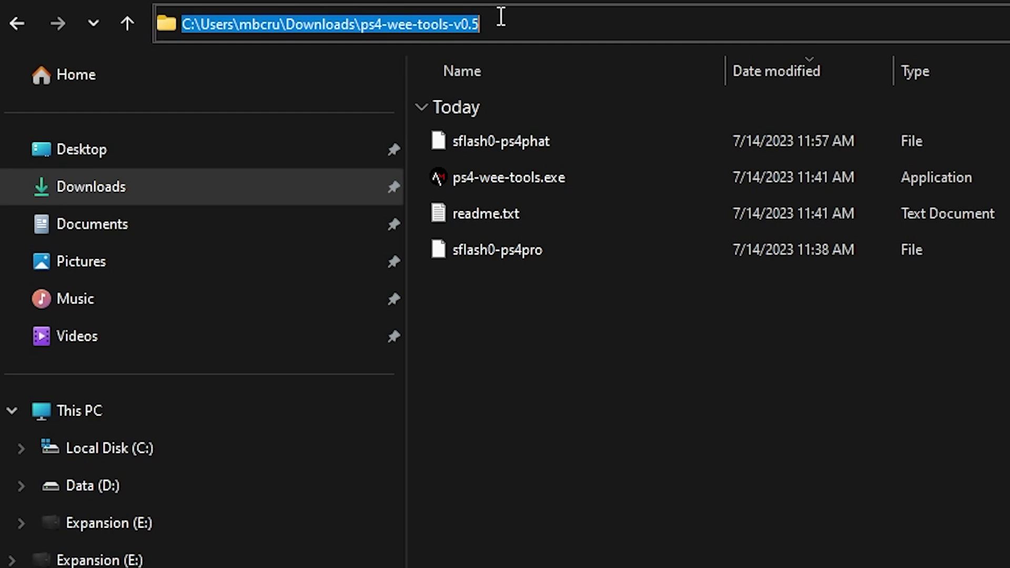
{"action": "type", "text": "cmd"}
{"action": "key", "text": "Return"}
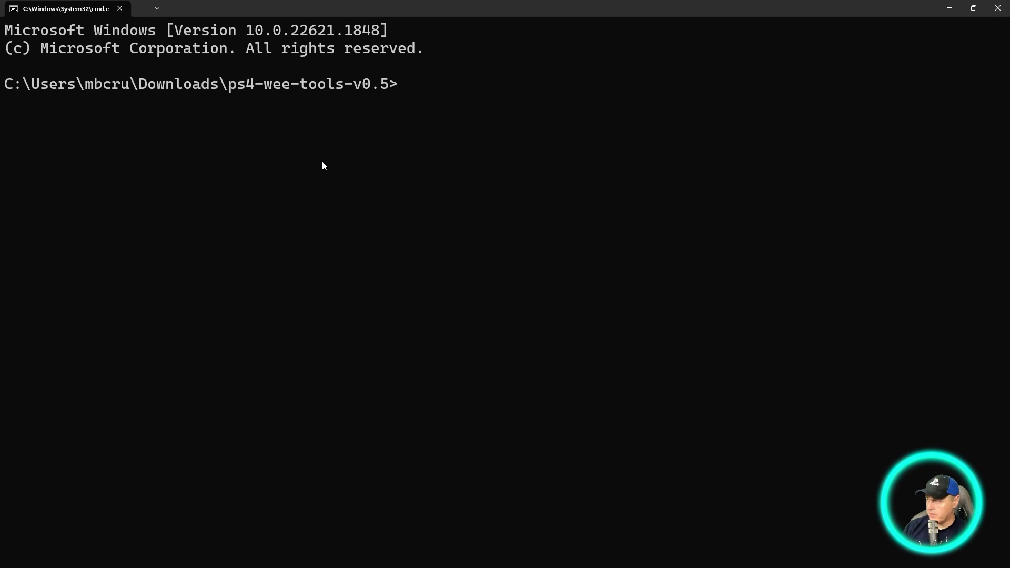
- Enter the command line ps4-wee-tools.exe sflash0-ps4pro at the prompt
{"action": "type", "text": "ps"}
{"action": "key", "text": "Tab"}
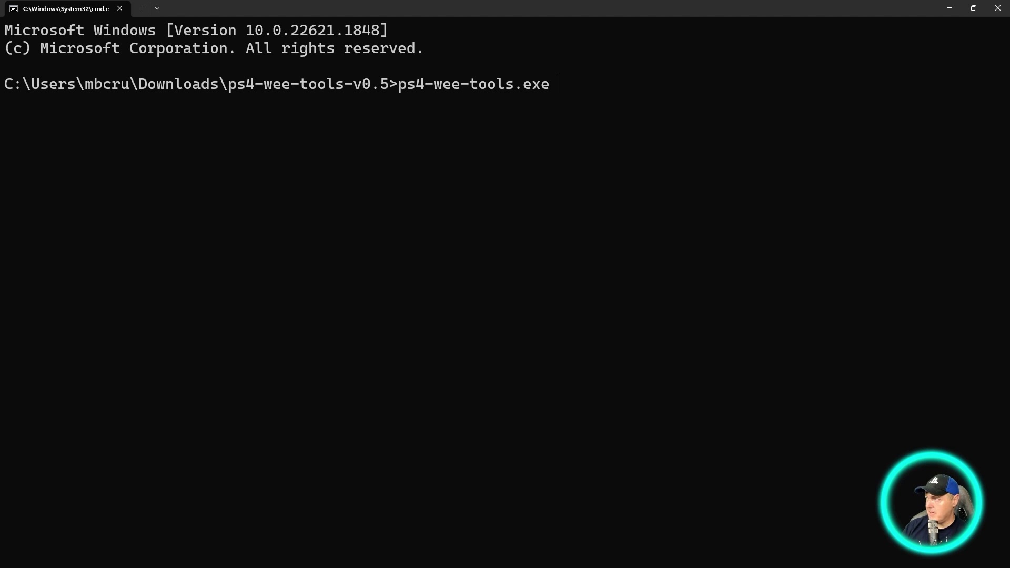
{"action": "type", "text": "sflash0"}
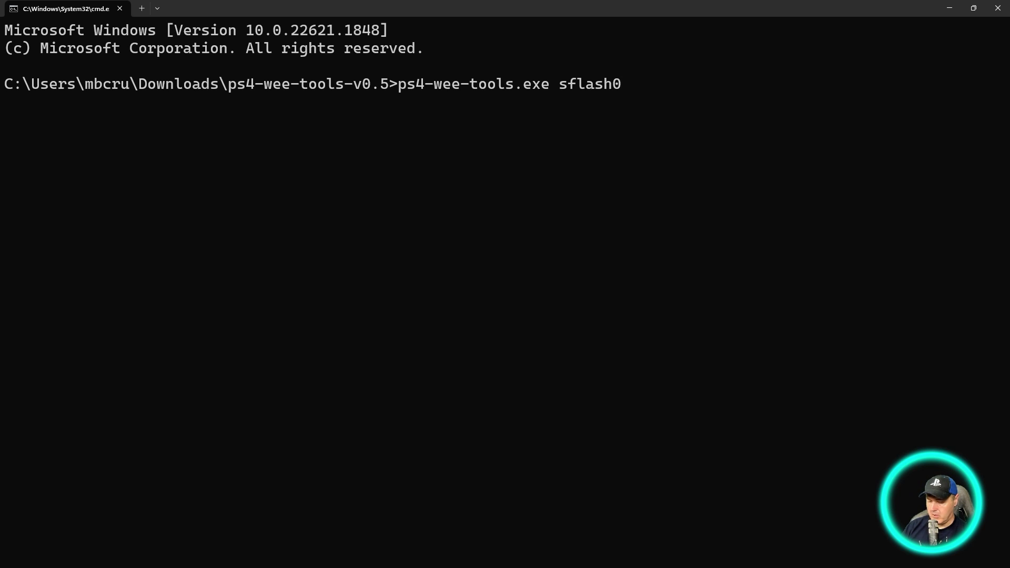
{"action": "type", "text": "-ps4phat"}
{"action": "key", "text": "BackSpace"}
{"action": "key", "text": "BackSpace"}
{"action": "key", "text": "BackSpace"}
{"action": "key", "text": "BackSpace"}
{"action": "type", "text": "pro"}
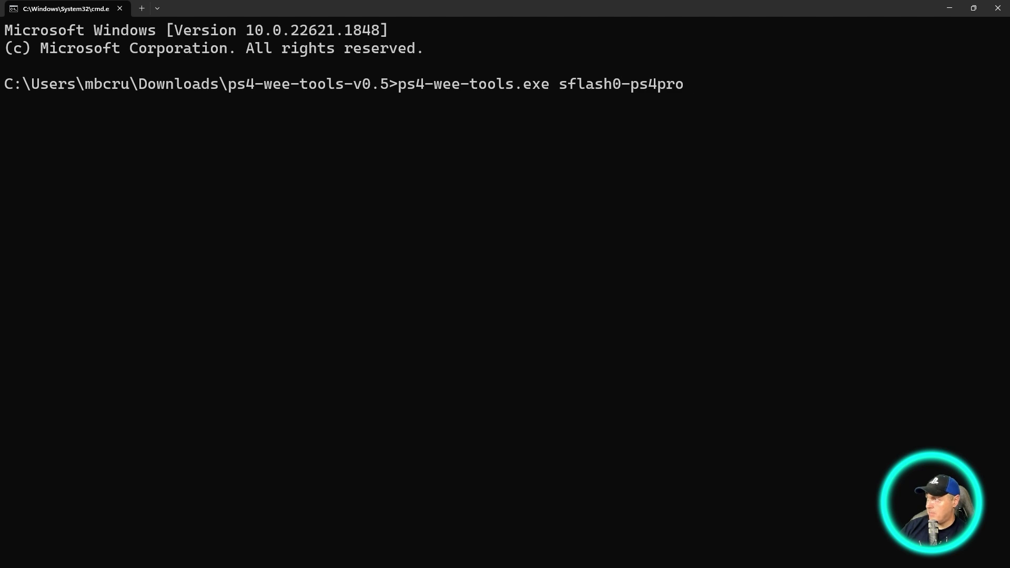
- Run ps4-wee-tools.exe on sflash0-ps4pro and highlight the SKU value CUH-7215B B01
{"action": "key", "text": "Return"}
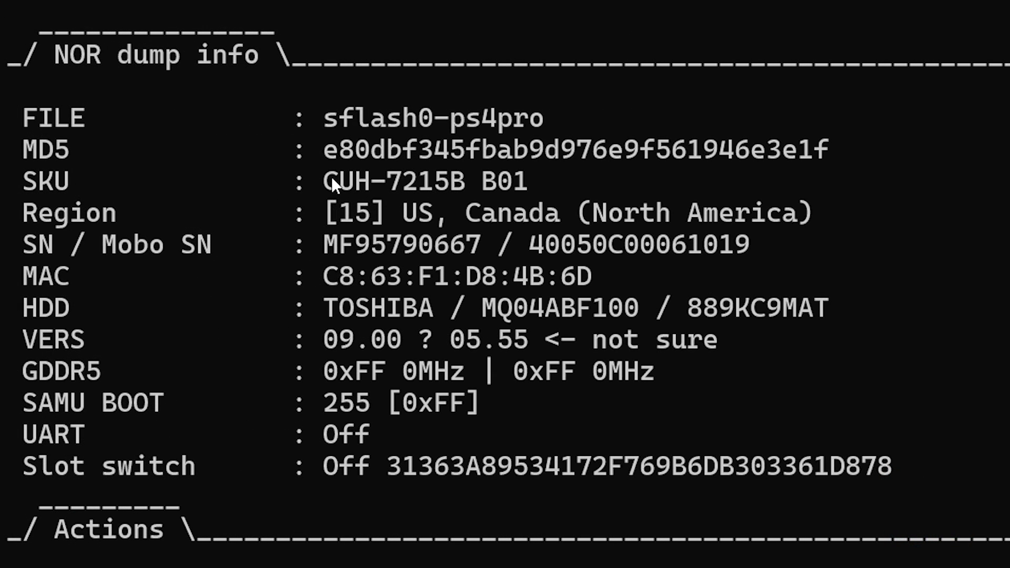
{"action": "left_click_drag", "start_coordinate": [331, 179], "coordinate": [426, 180]}
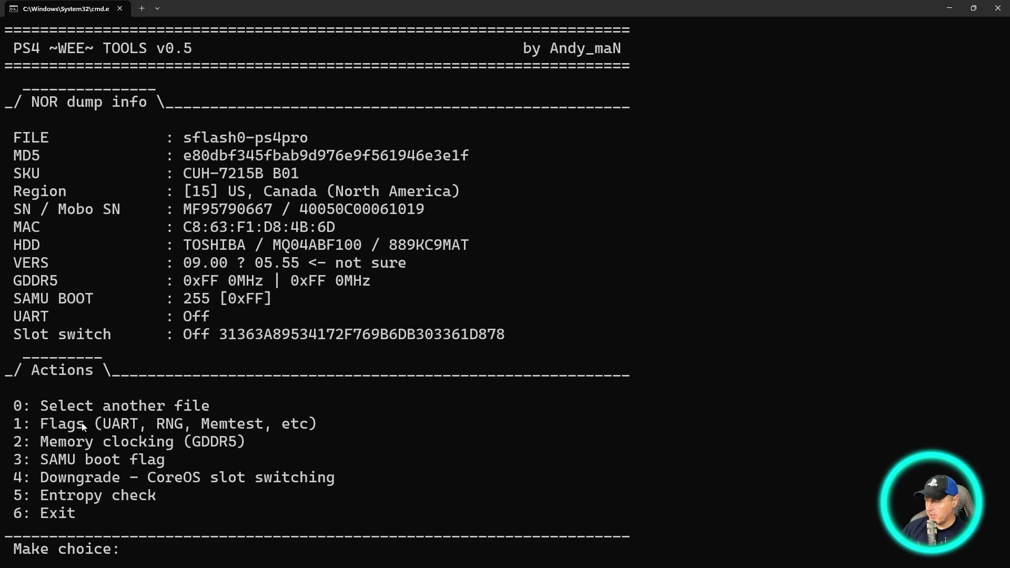
- Choose option 4, Downgrade - CoreOS slot switching, at the Make choice prompt
{"action": "type", "text": "4"}
{"action": "key", "text": "Return"}
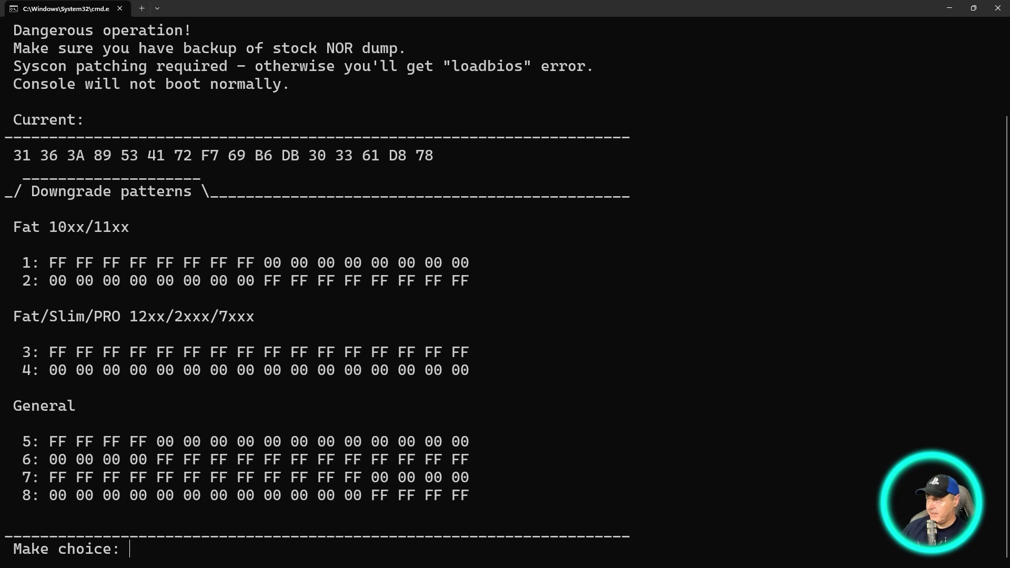